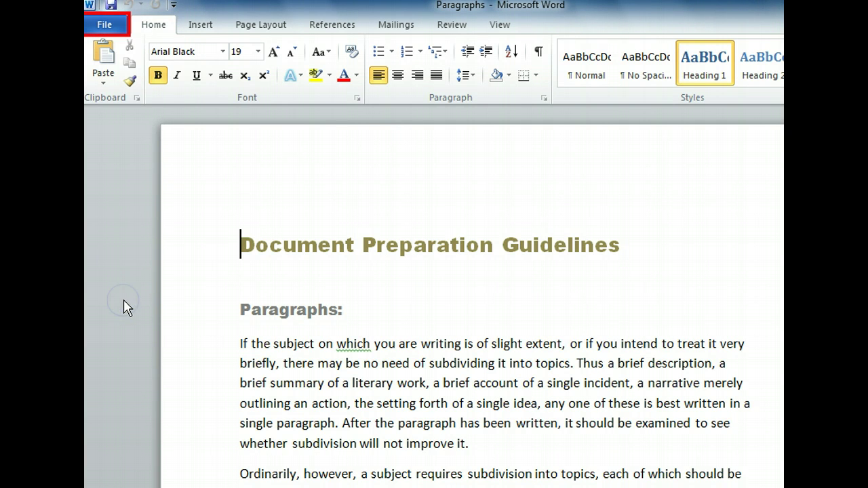
On the Info page, reveal all properties, including Template, Status, Categories, Subject and Company.
left_click(118, 24)
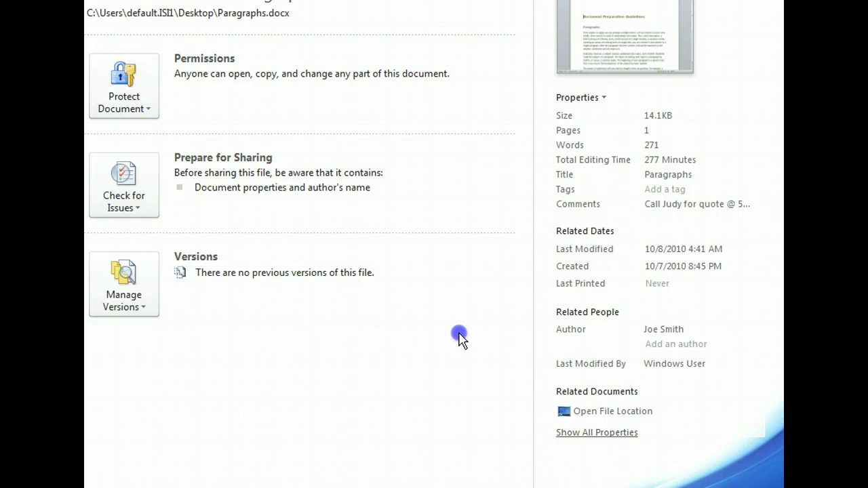
left_click(598, 434)
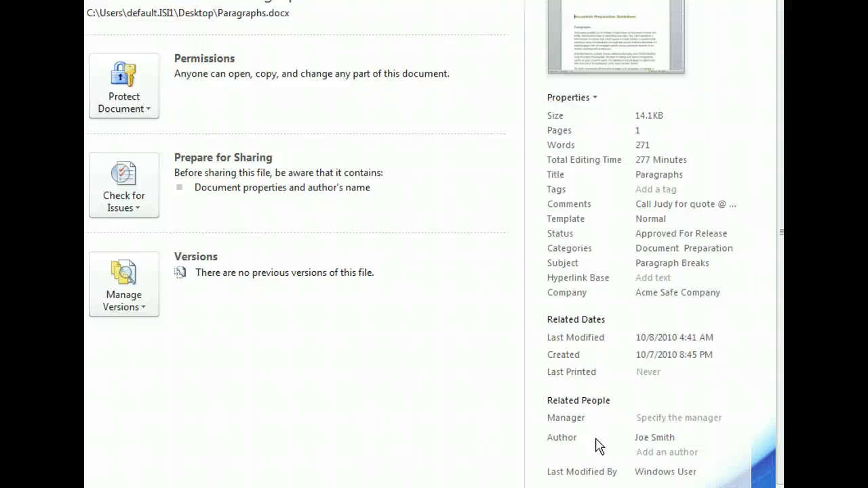
left_click(594, 440)
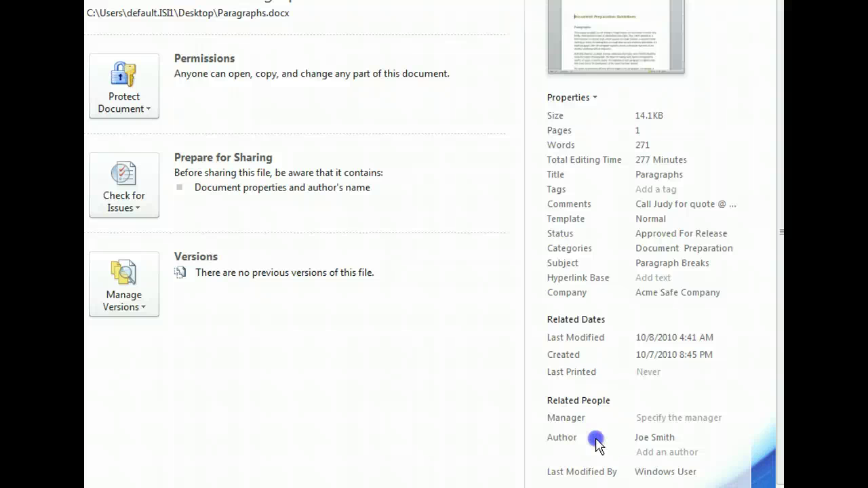
Add the tags 'Writing, Style, Organization' to Paragraphs.docx.
left_click(702, 188)
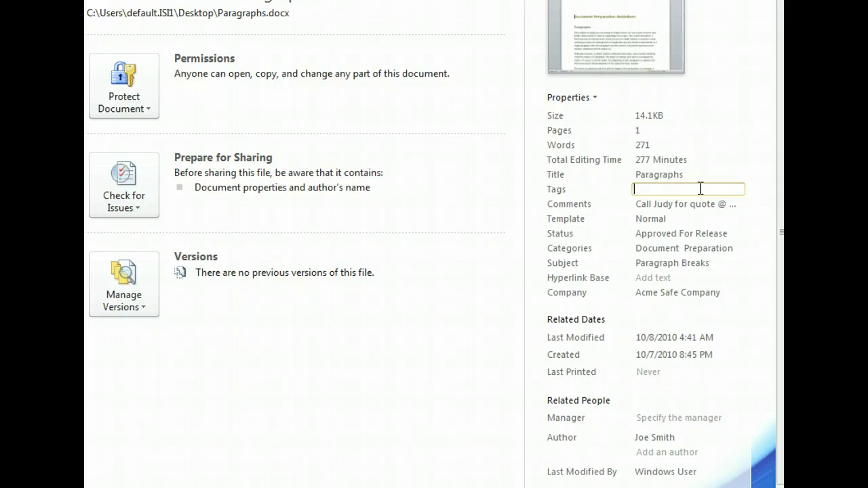
type("Writing")
type(",")
type(" S")
type("tyle")
type(", Gr")
type("ganiza")
type("tion")
Display the Document Properties panel above the document text.
left_click(466, 258)
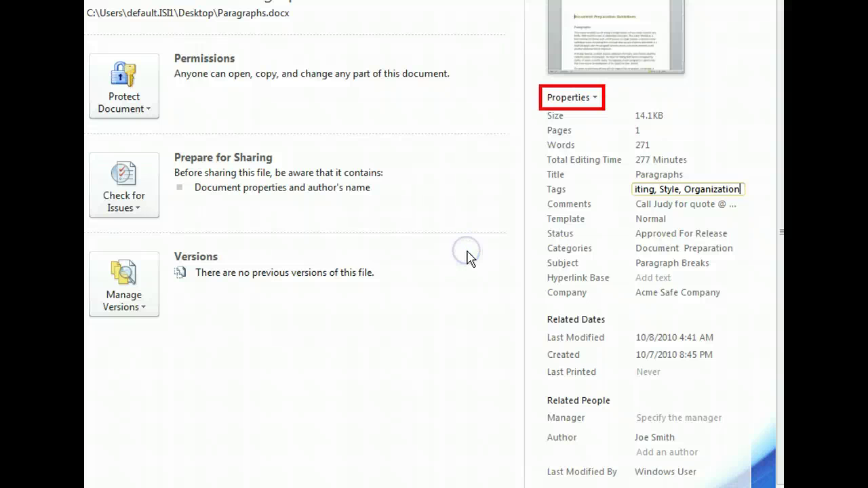
left_click(588, 99)
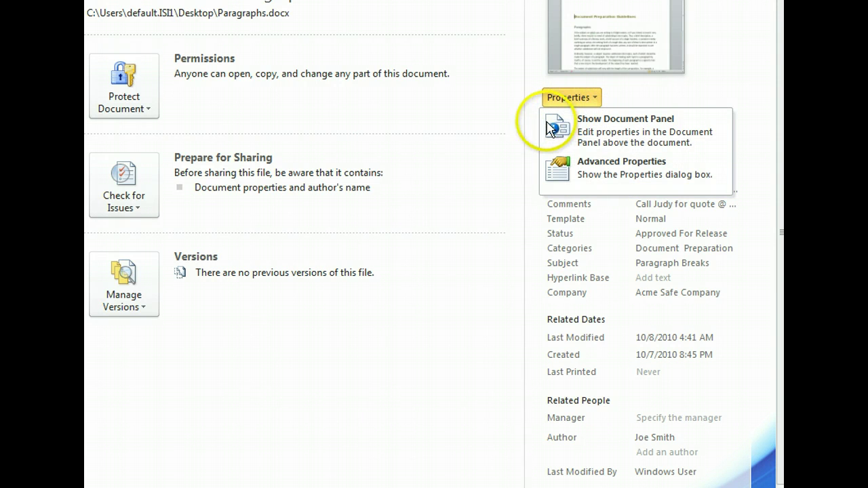
left_click(511, 126)
left_click(563, 127)
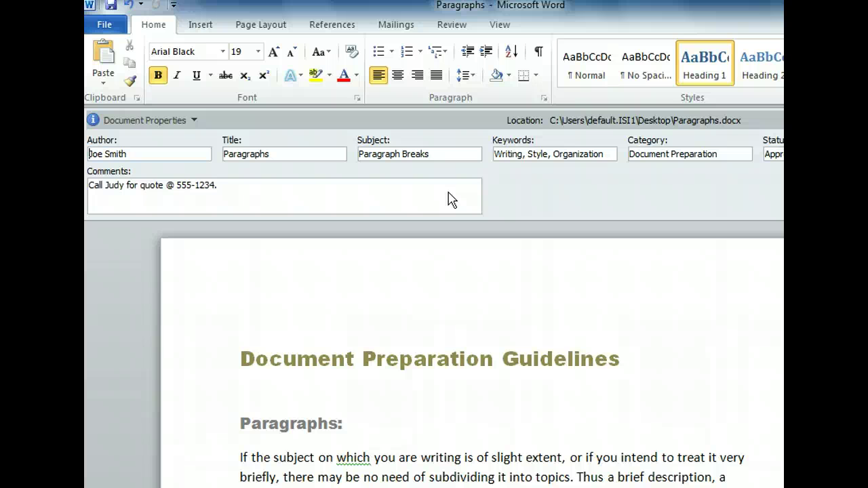
Append 'Topic' to the Keywords so they read 'Writing, Style, Organization, Topic'.
left_click(449, 196)
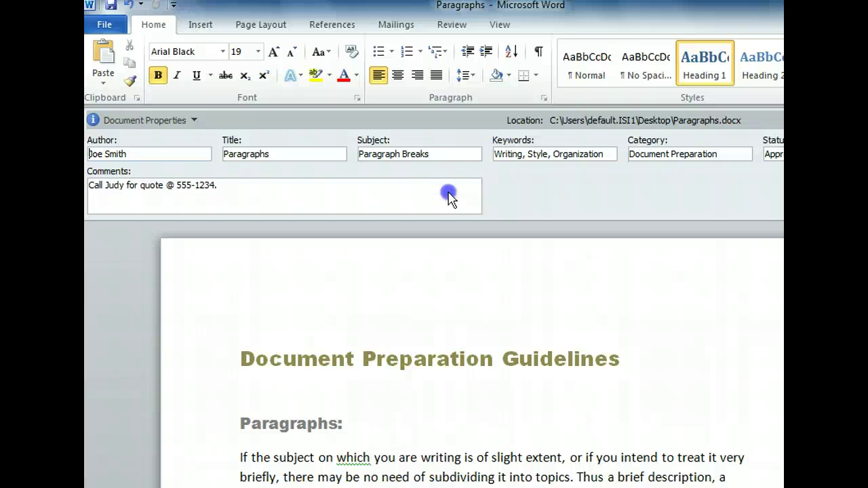
left_click(612, 156)
left_click(613, 159)
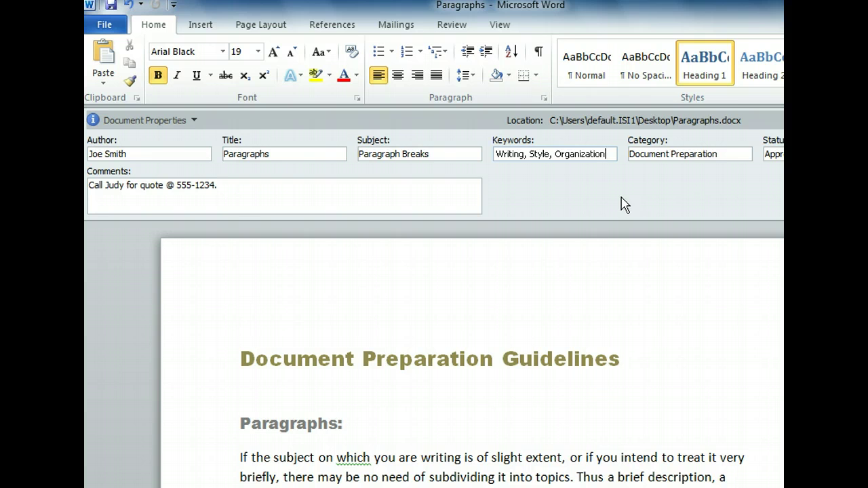
type(", Topic")
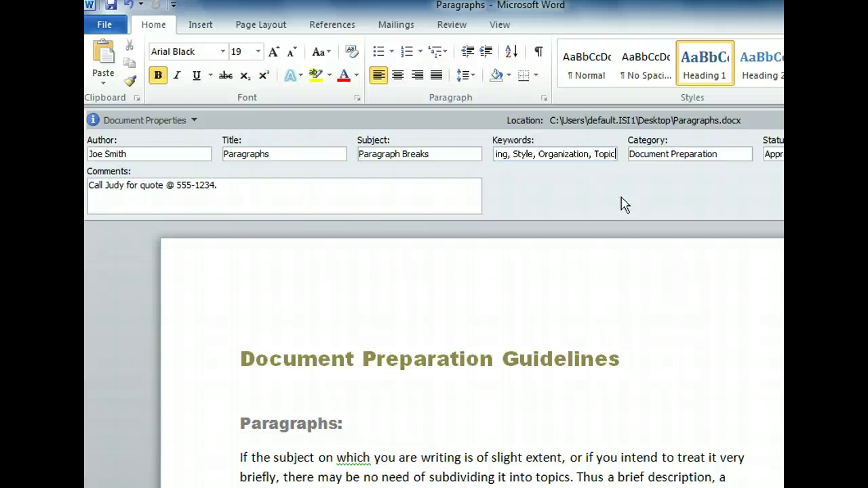
key("ctrl+Left")
key("BackSpace")
key("End")
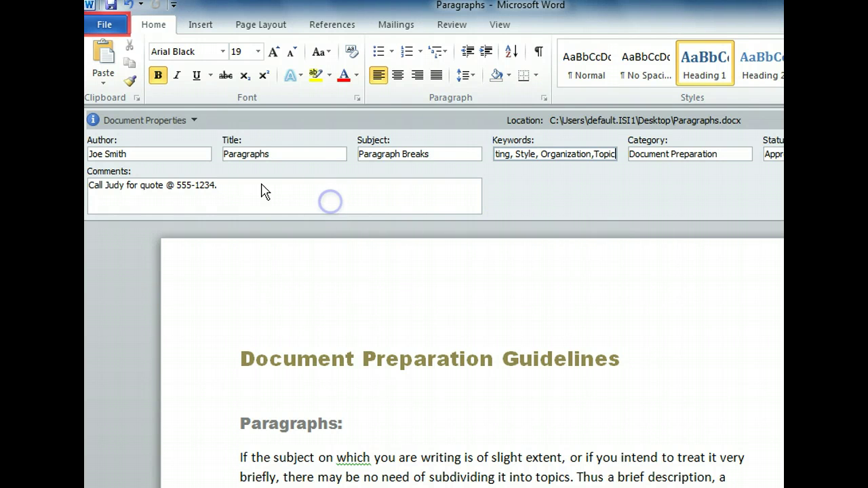
Back on the Info page, clear the reviewer comment from the Comments property.
left_click(105, 25)
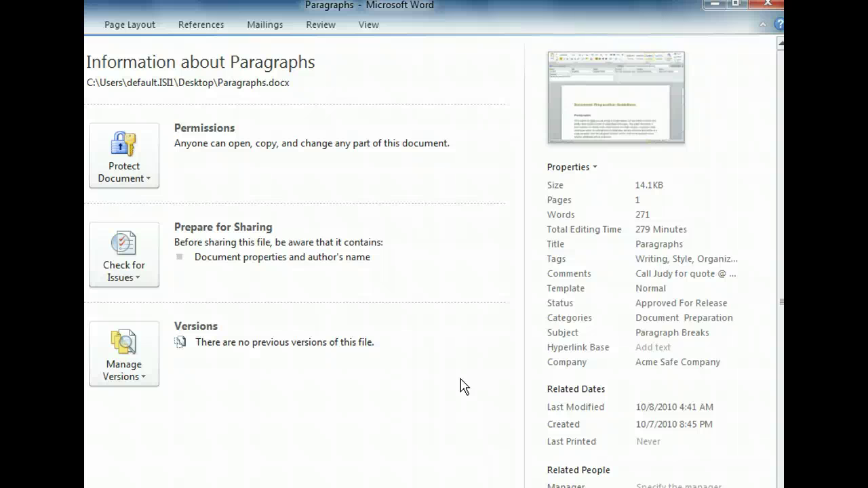
left_click(659, 274)
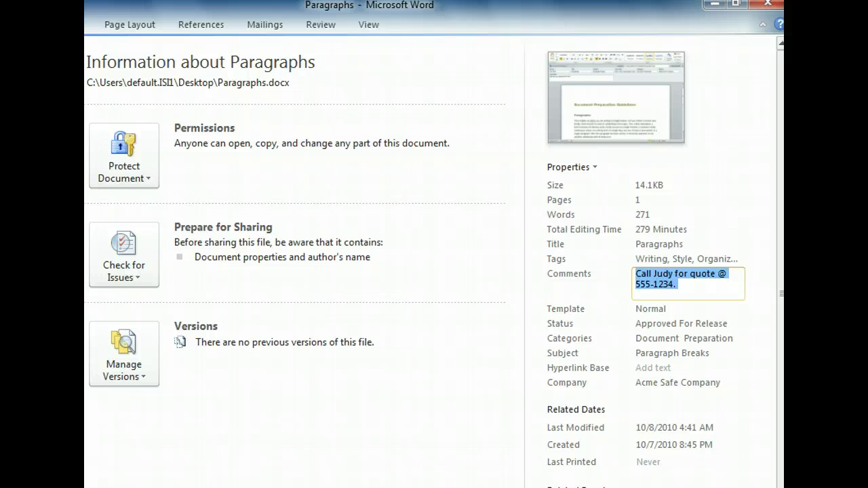
key("Delete")
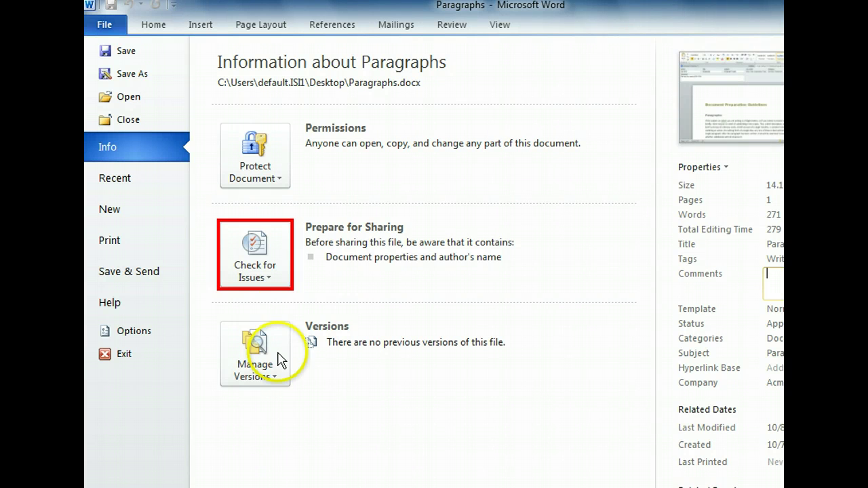
Start Inspect Document from Check for Issues, bringing up the save prompt.
left_click(281, 287)
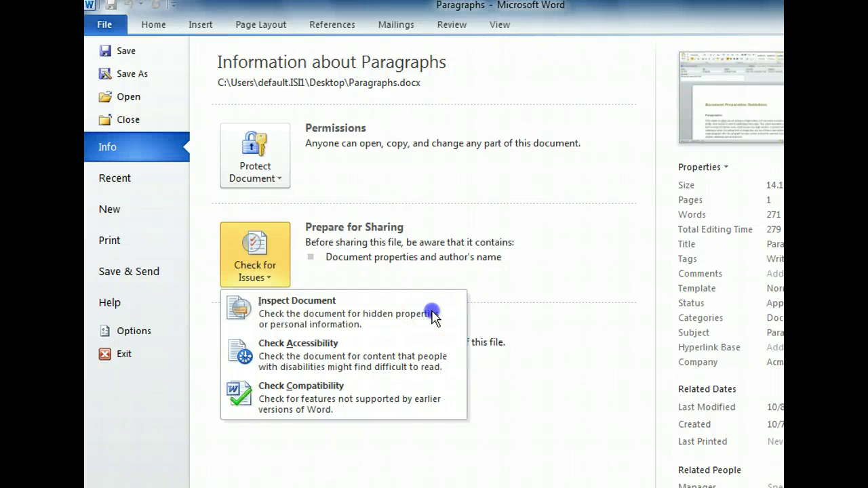
left_click(332, 318)
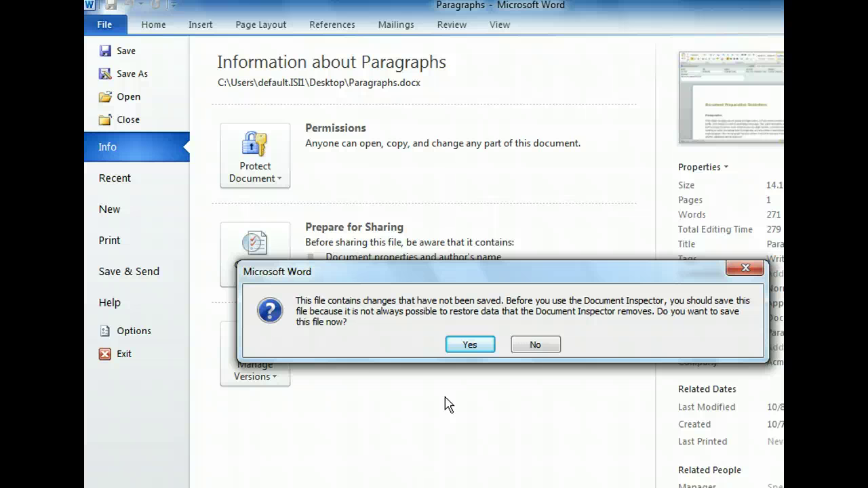
Save Paragraphs.docx and run the Document Inspector on all categories.
left_click(466, 347)
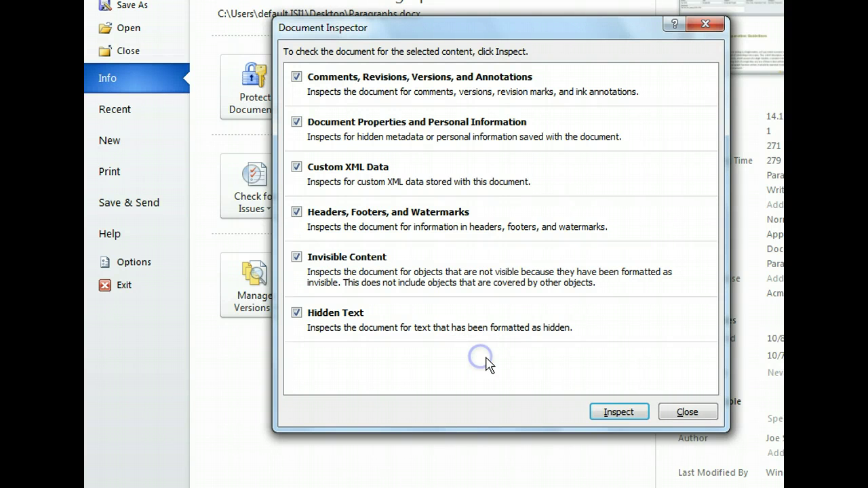
left_click(616, 412)
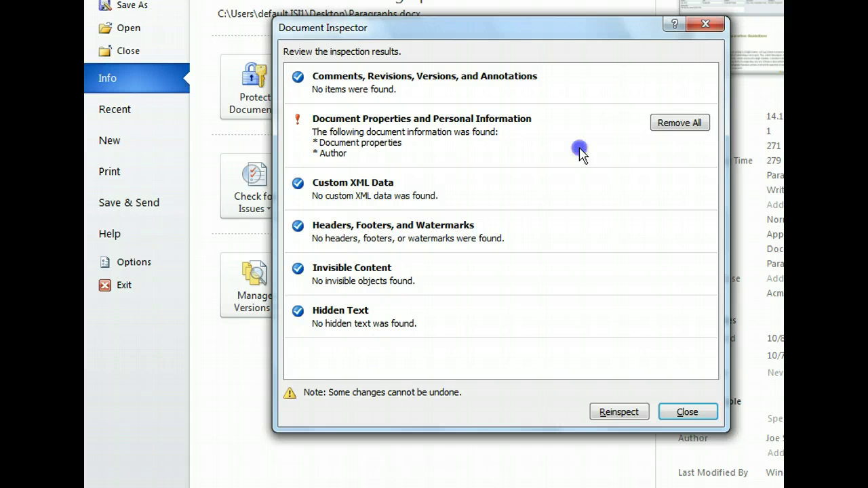
Remove all Document Properties and Personal Information, then close the Document Inspector.
left_click(662, 123)
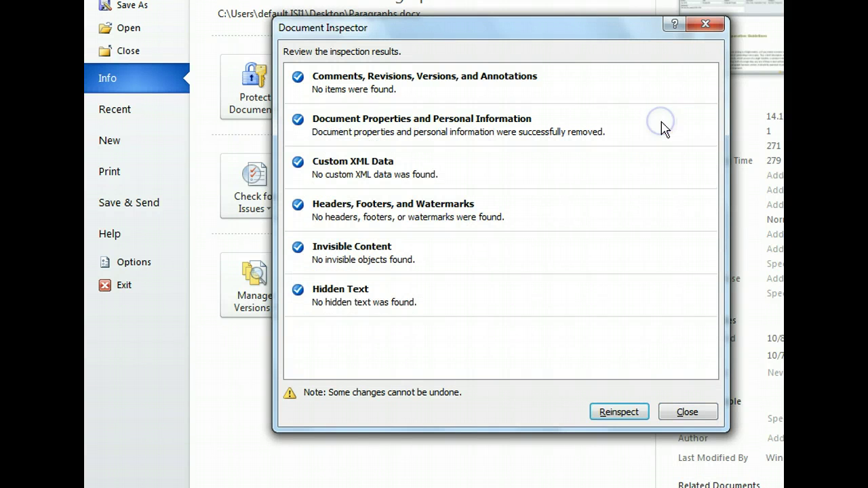
left_click(614, 228)
left_click(686, 412)
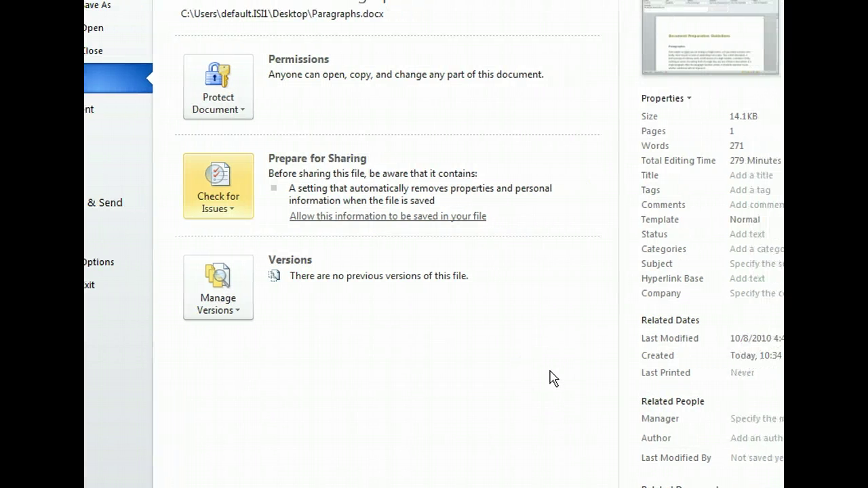
left_click(613, 369)
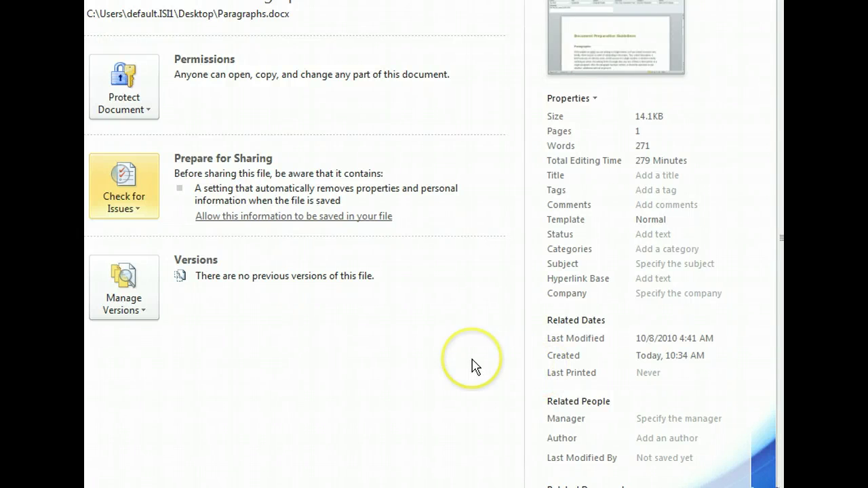